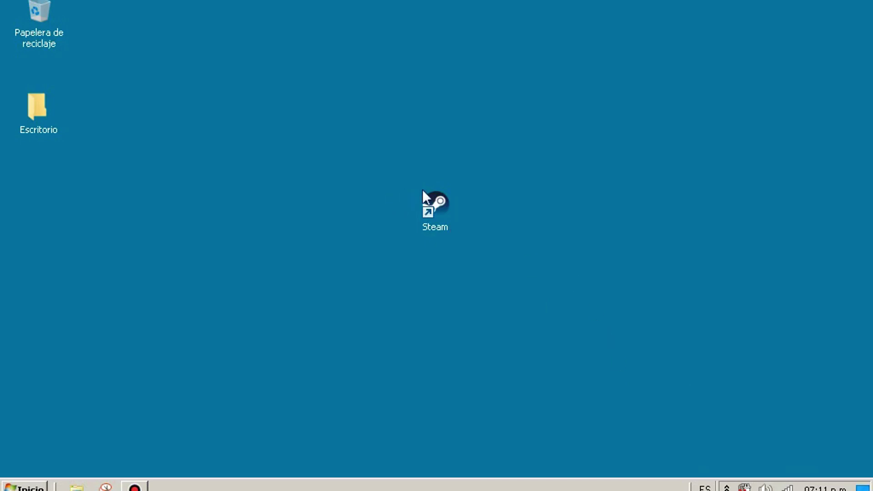
# Quit the Steam client running in the background
pyautogui.click(730, 487)
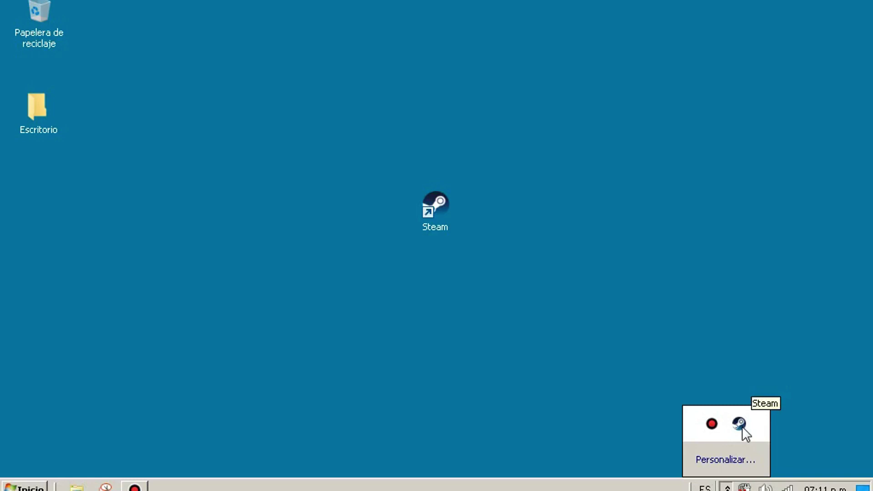
pyautogui.rightClick(739, 425)
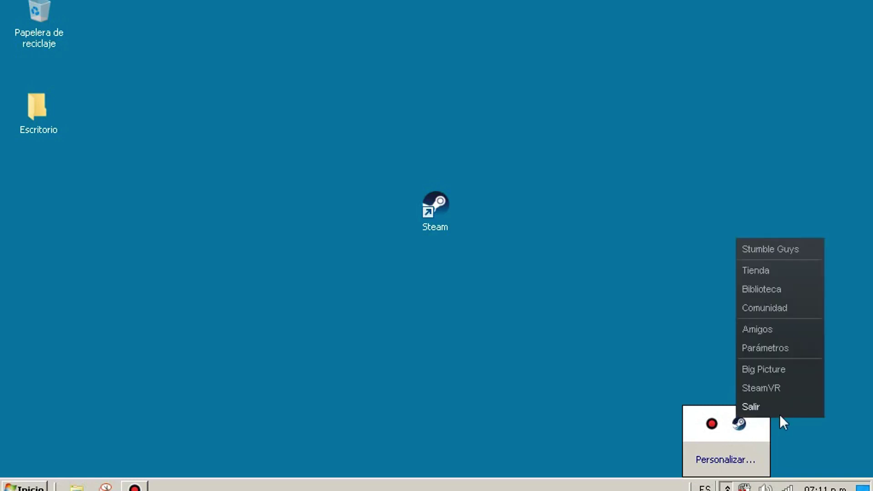
pyautogui.click(762, 408)
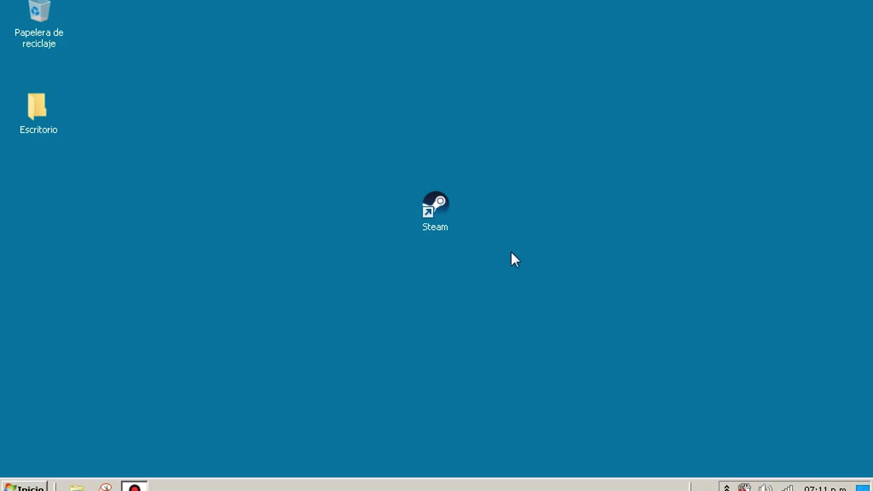
# Open the file location of the desktop Steam shortcut and go into the bin\cef\cef.win7 folder
pyautogui.rightClick(436, 228)
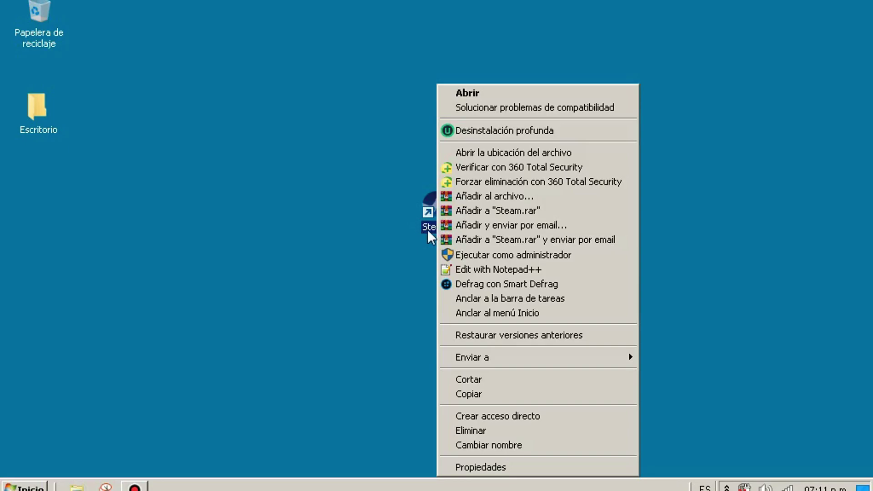
pyautogui.click(508, 152)
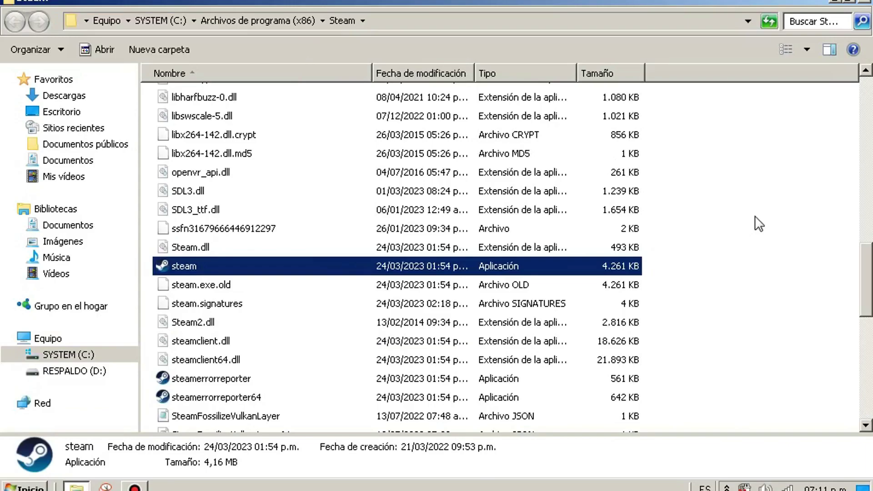
pyautogui.scroll(14, 759, 224)
pyautogui.click(185, 117)
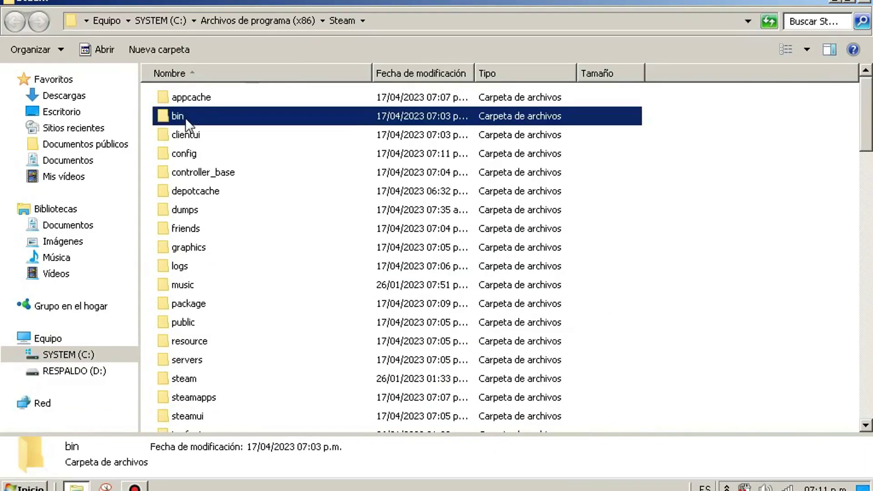
pyautogui.doubleClick(184, 117)
pyautogui.click(187, 100)
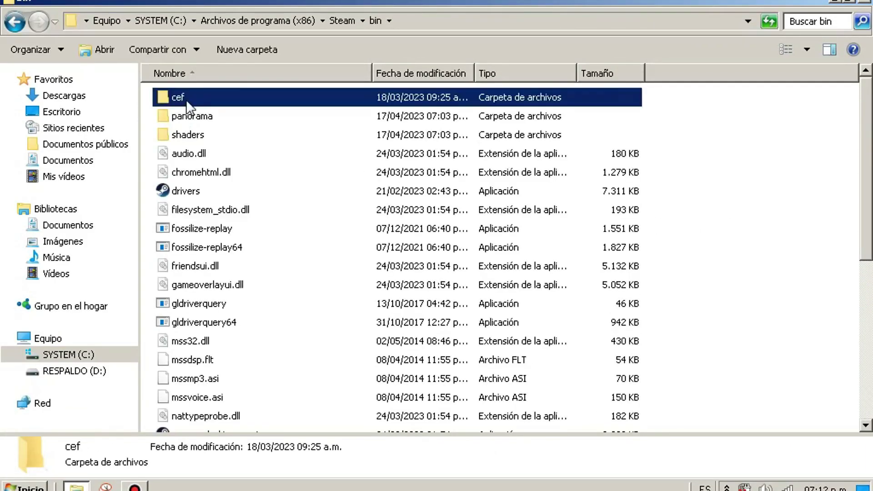
pyautogui.doubleClick(186, 100)
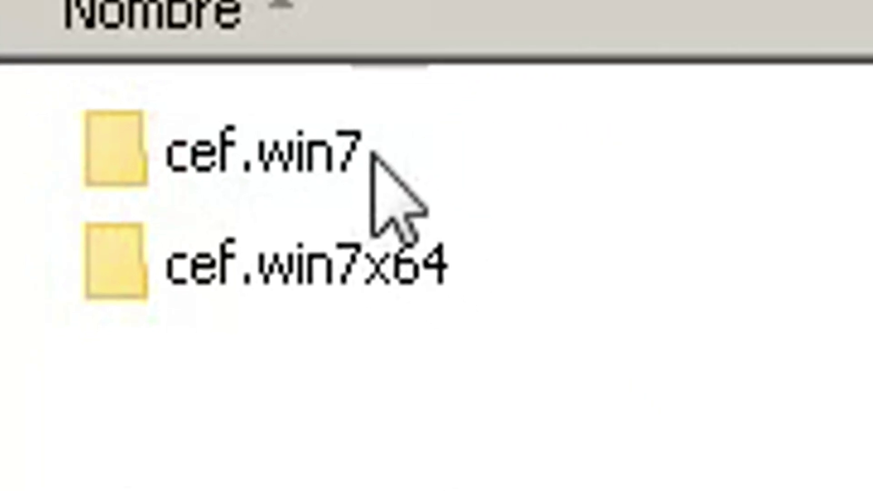
pyautogui.click(500, 153)
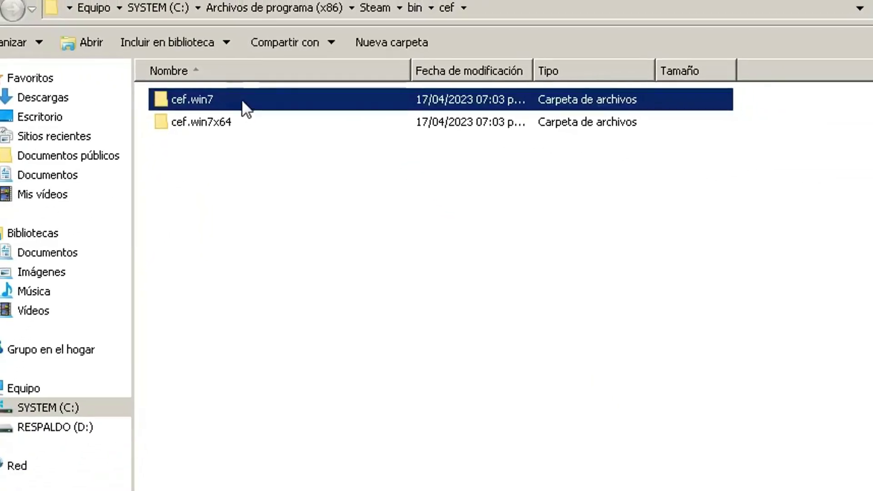
pyautogui.doubleClick(242, 100)
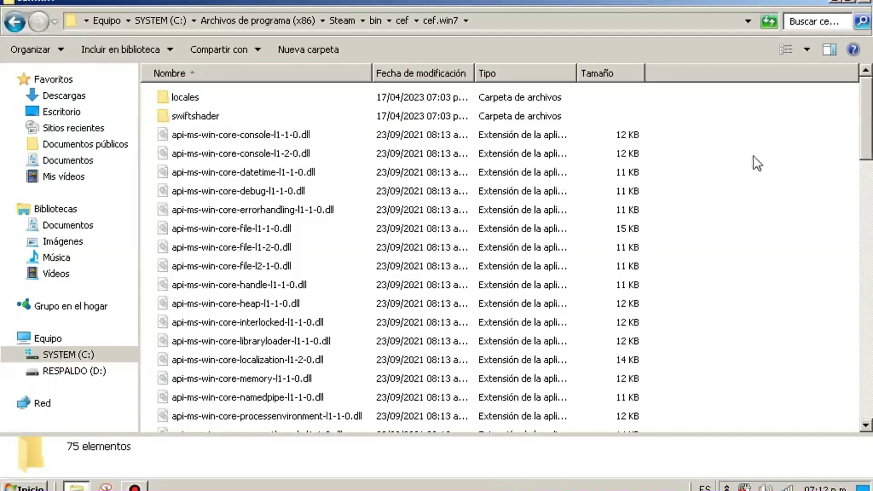
# Delete the steamwebhelper application from the cef.win7 folder, moving it to the Recycle Bin
pyautogui.moveTo(824, 100); pyautogui.dragTo(703, 232)
pyautogui.scroll(-9, 744, 202)
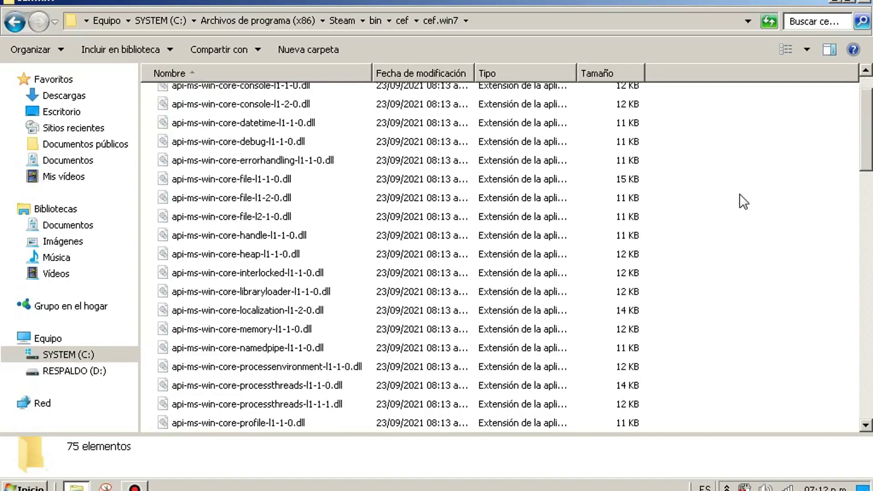
pyautogui.scroll(-9, 744, 201)
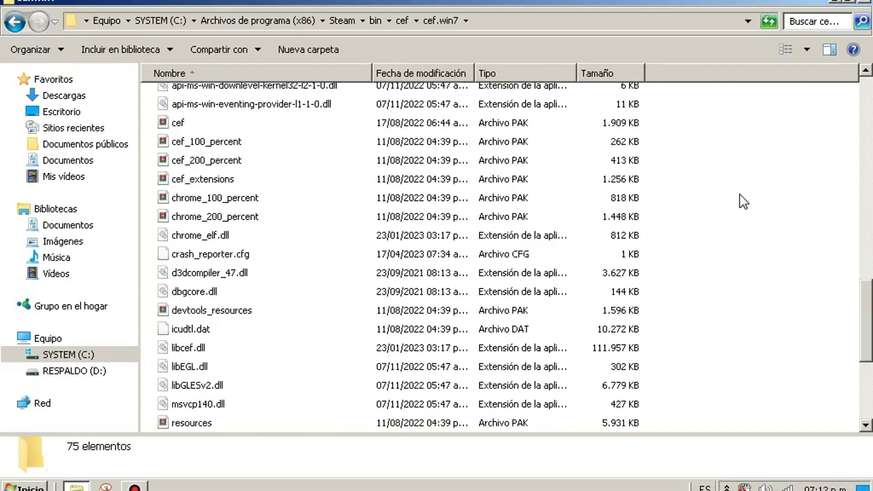
pyautogui.click(236, 367)
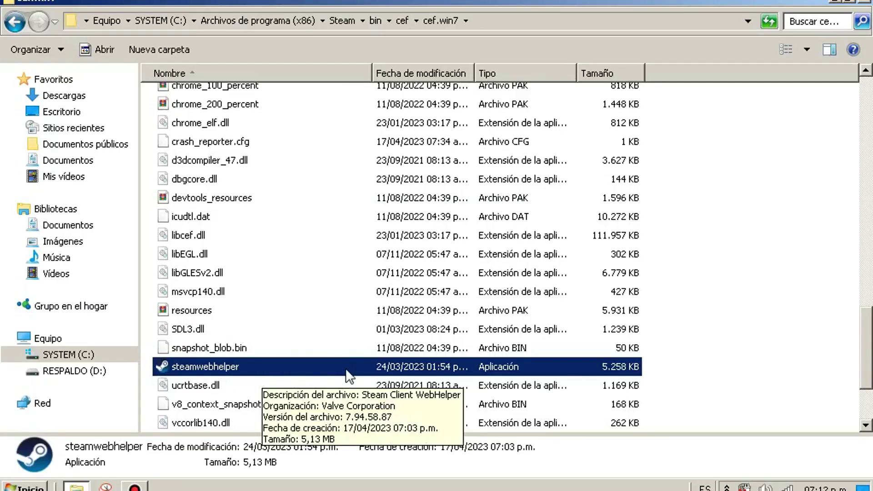
pyautogui.rightClick(345, 365)
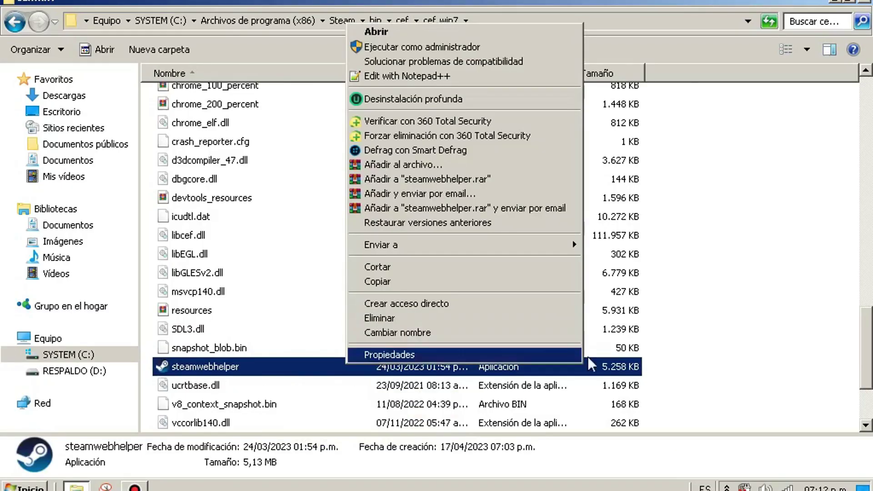
pyautogui.press('Escape')
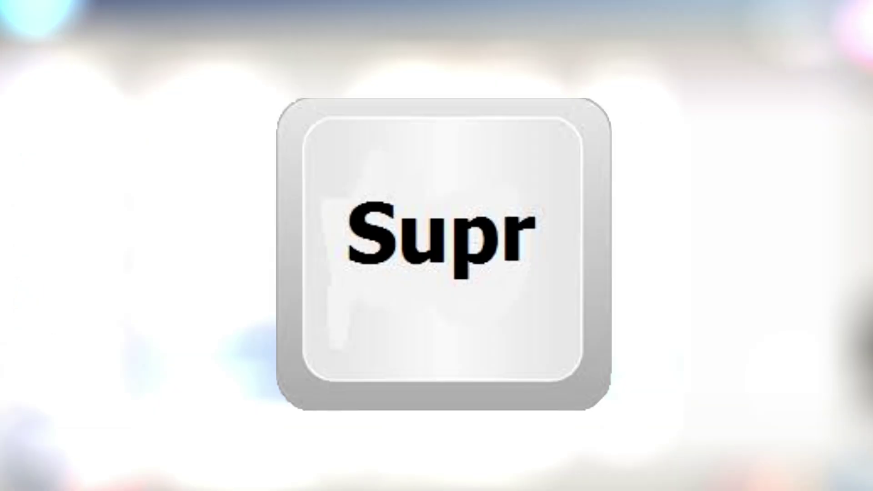
pyautogui.press('Delete')
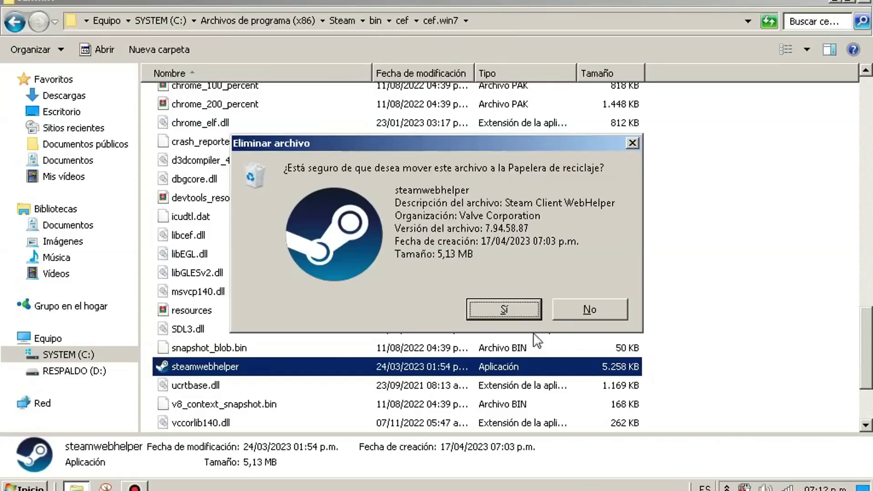
pyautogui.click(509, 306)
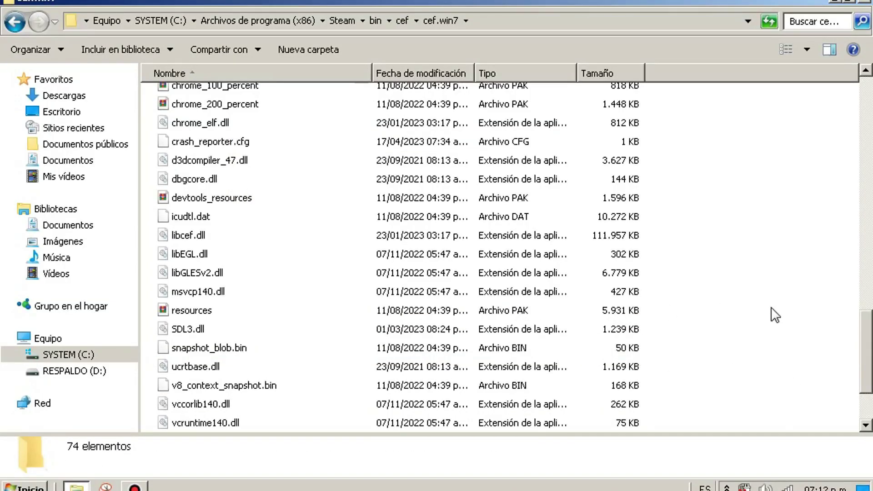
# Delete the steamwebhelper application from the neighbouring cef.win7x64 folder and close the file window
pyautogui.click(23, 26)
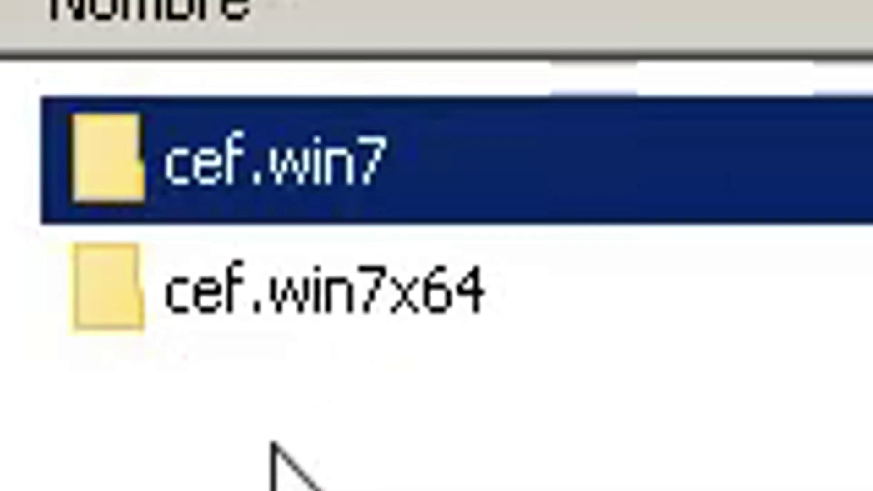
pyautogui.doubleClick(430, 298)
pyautogui.scroll(-5, 409, 117)
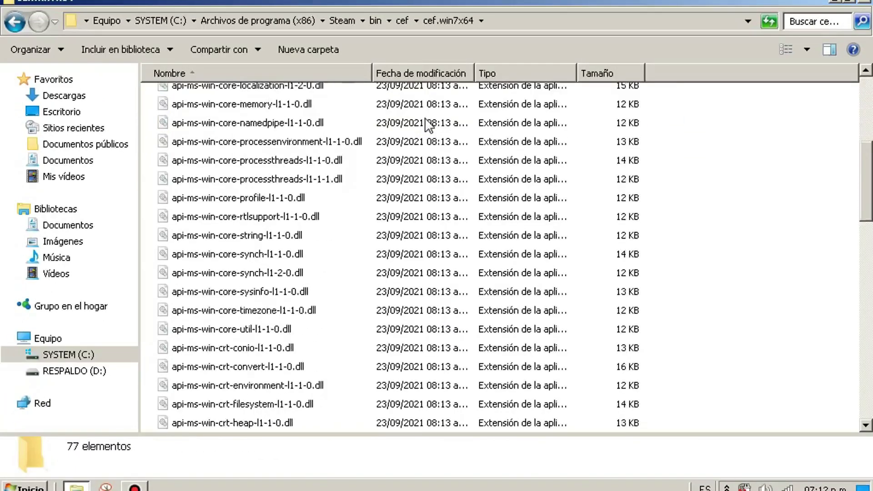
pyautogui.scroll(-13, 427, 125)
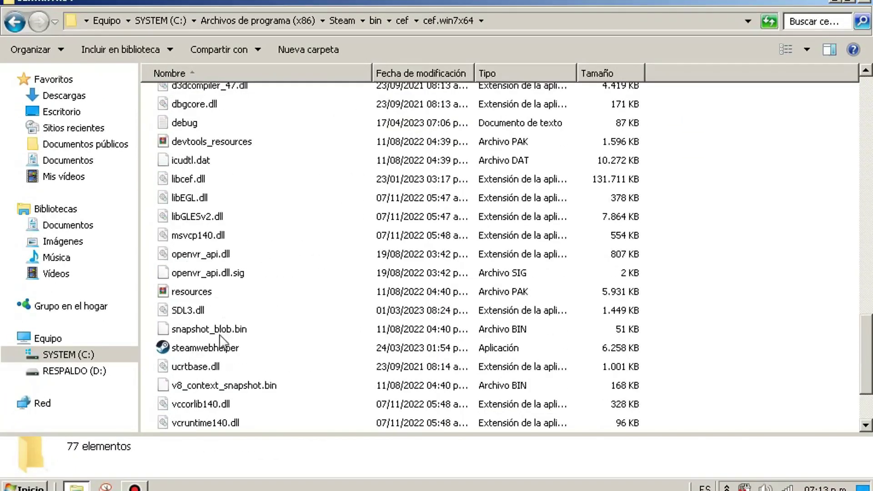
pyautogui.click(218, 351)
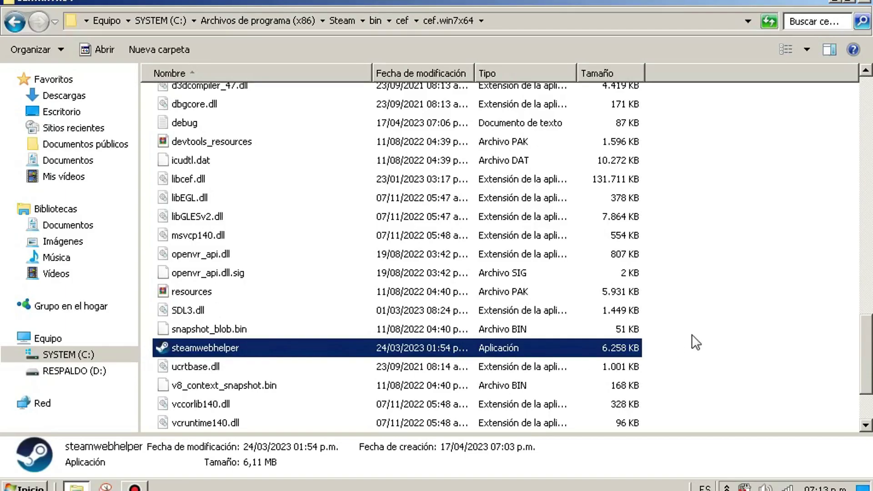
pyautogui.rightClick(594, 345)
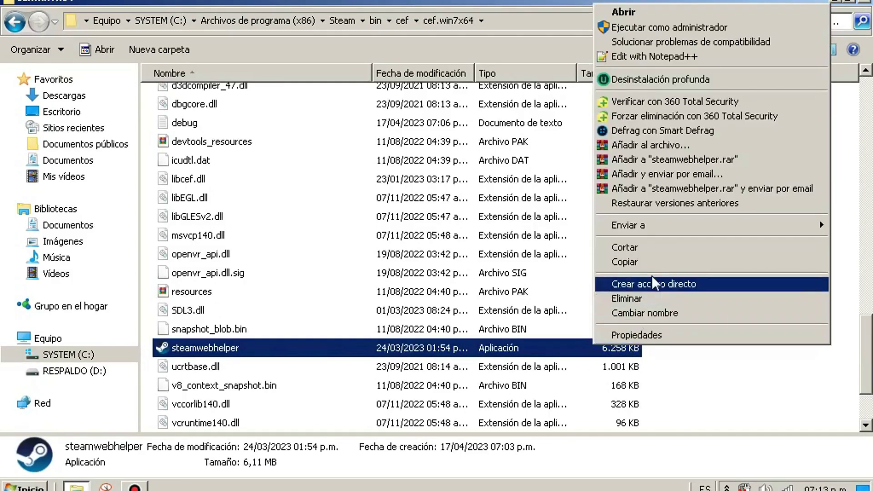
pyautogui.click(721, 374)
pyautogui.click(593, 346)
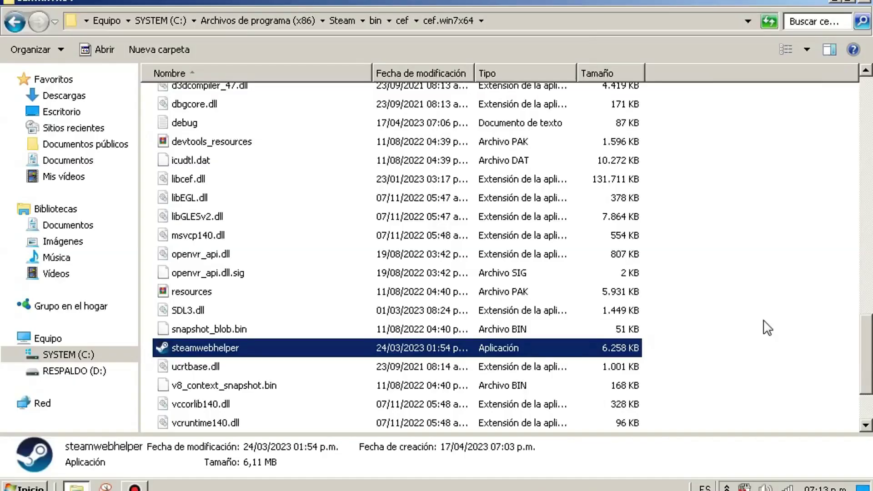
pyautogui.press('Delete')
pyautogui.click(530, 320)
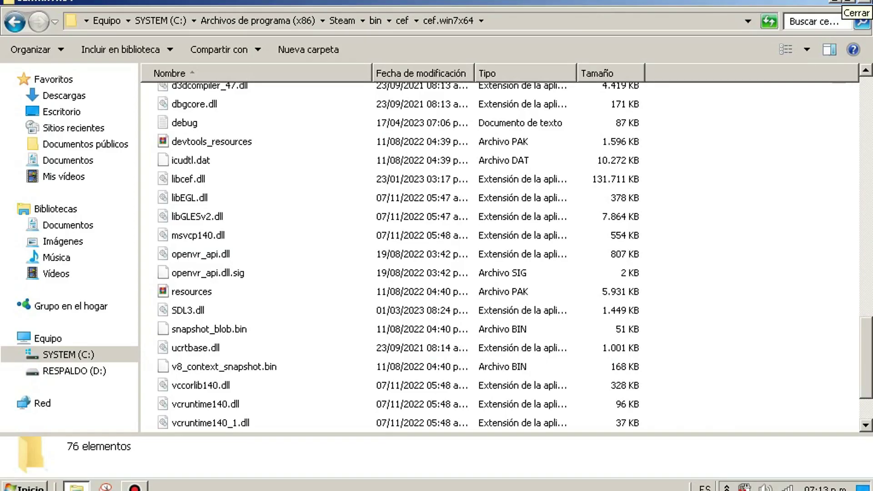
pyautogui.click(865, 4)
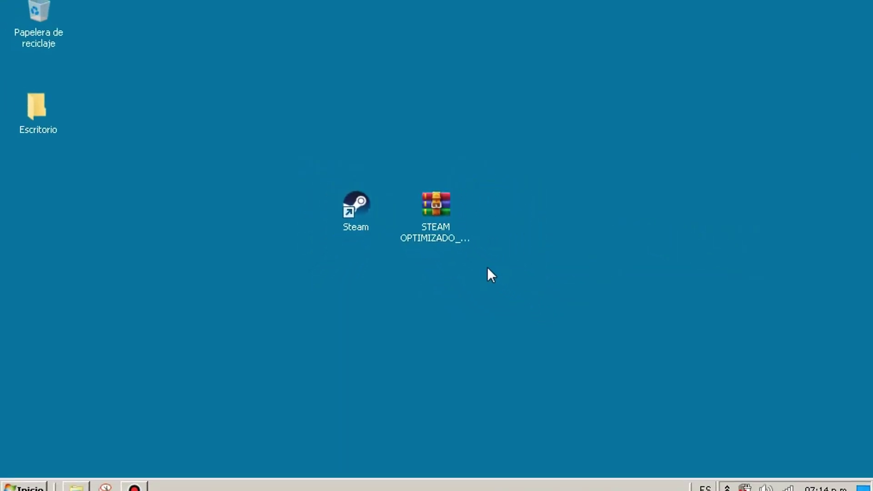
# Extract the STEAM OPTIMIZADO archive onto the desktop, place the extracted folder beside the archive and open it
pyautogui.rightClick(436, 223)
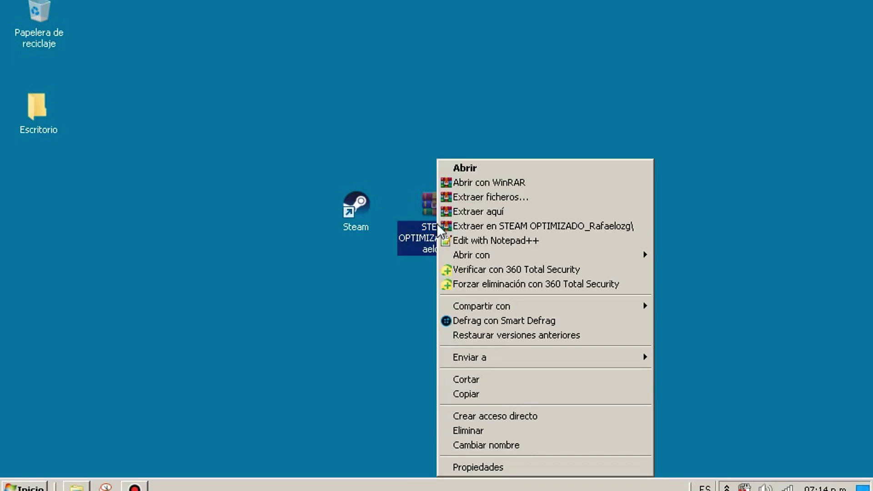
pyautogui.click(484, 212)
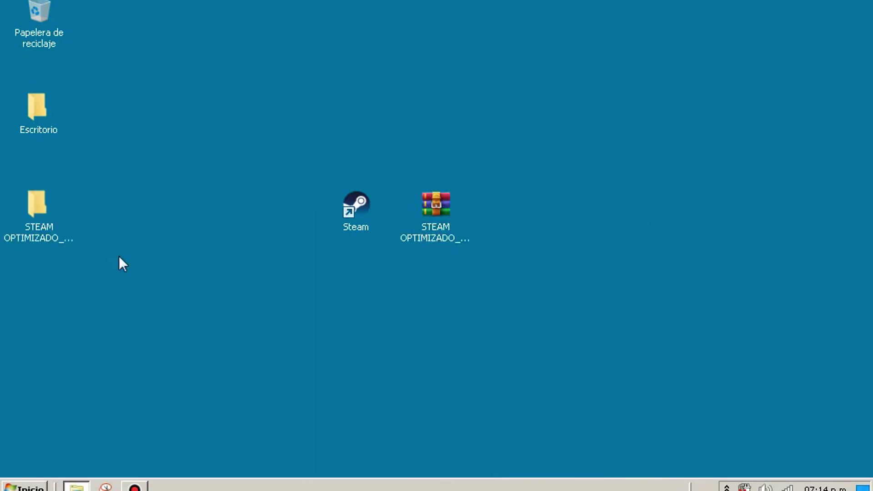
pyautogui.moveTo(518, 200); pyautogui.dragTo(521, 206)
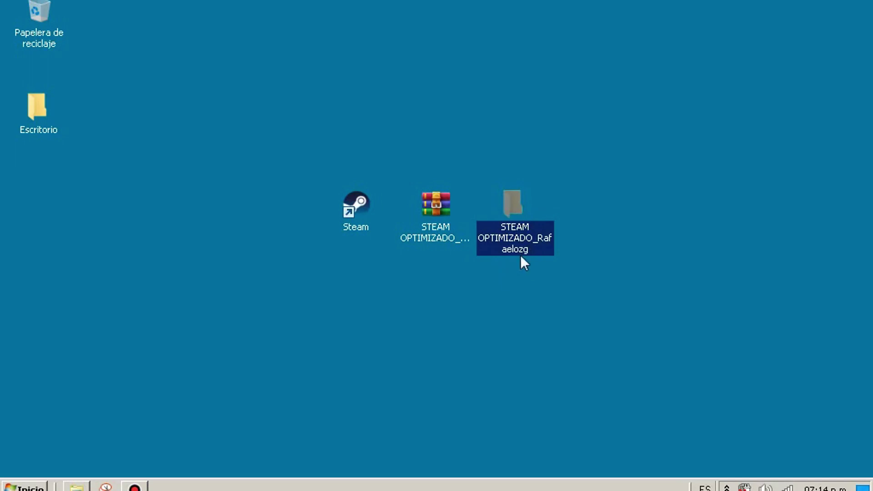
pyautogui.doubleClick(515, 214)
pyautogui.moveTo(188, 155); pyautogui.dragTo(660, 87)
pyautogui.moveTo(439, 398); pyautogui.dragTo(240, 119)
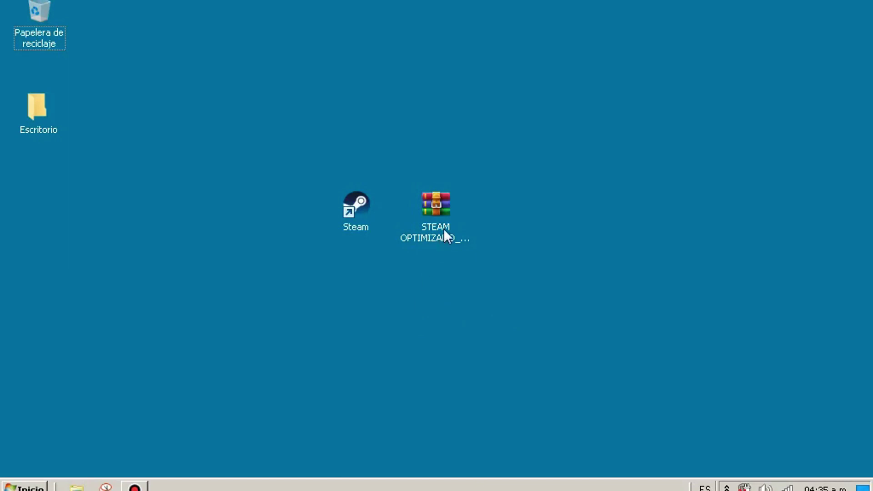
# Extract the STEAM OPTIMIZADO archive on the desktop again and open the extracted folder after placing it beside the archive
pyautogui.rightClick(443, 229)
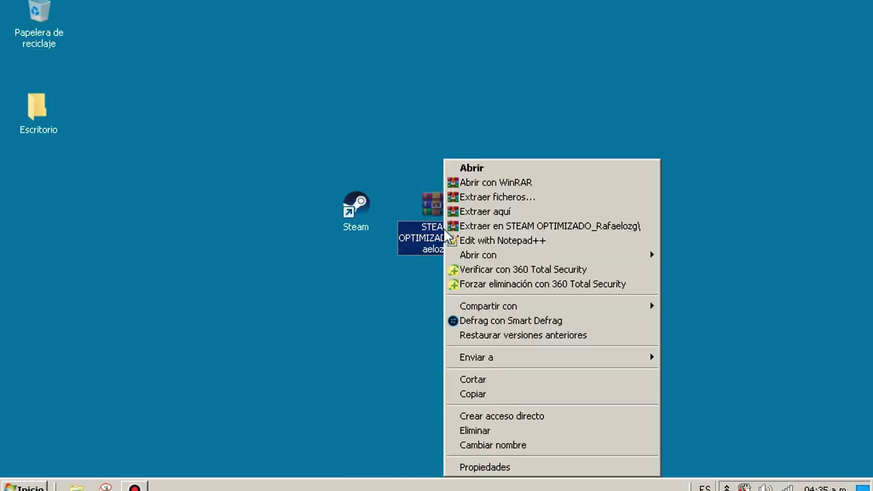
pyautogui.click(487, 211)
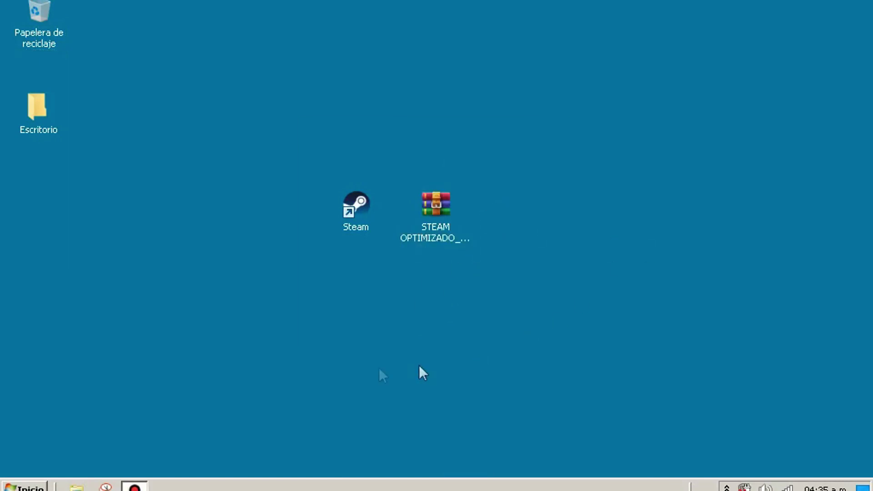
pyautogui.moveTo(31, 230); pyautogui.dragTo(504, 209)
pyautogui.doubleClick(521, 215)
pyautogui.moveTo(537, 274); pyautogui.dragTo(299, 78)
pyautogui.click(735, 141)
pyautogui.moveTo(696, 118); pyautogui.dragTo(485, 172)
pyautogui.click(702, 117)
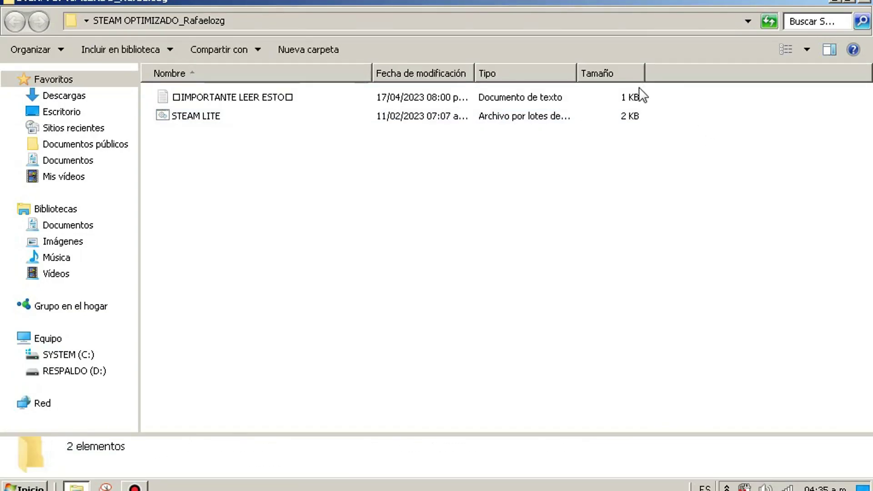
# Open the IMPORTANTE LEER ESTO text document, read its instructions and close it
pyautogui.click(604, 98)
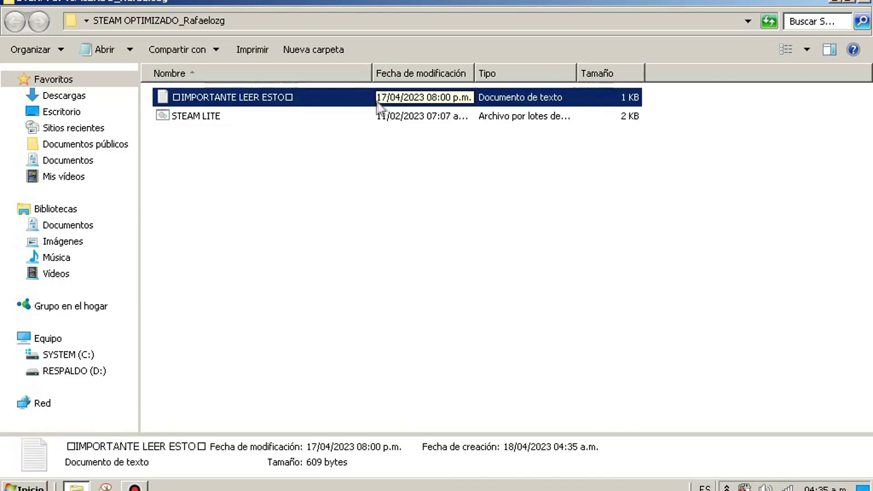
pyautogui.doubleClick(266, 101)
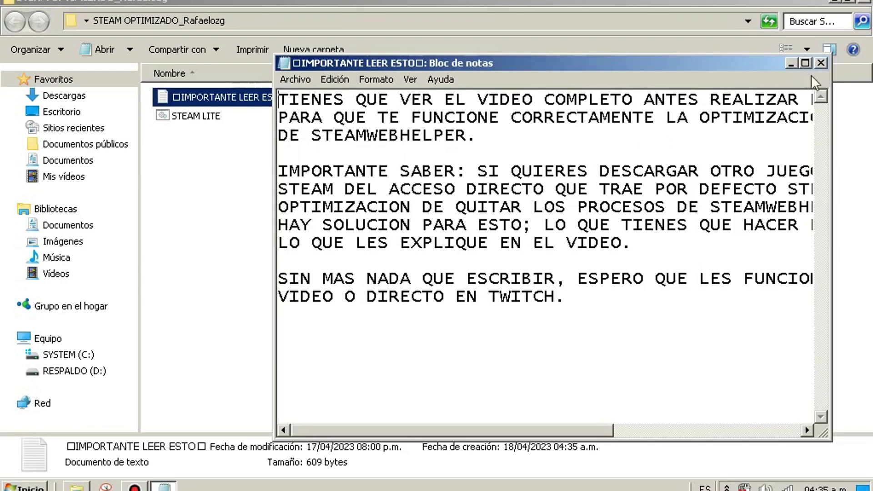
pyautogui.click(822, 64)
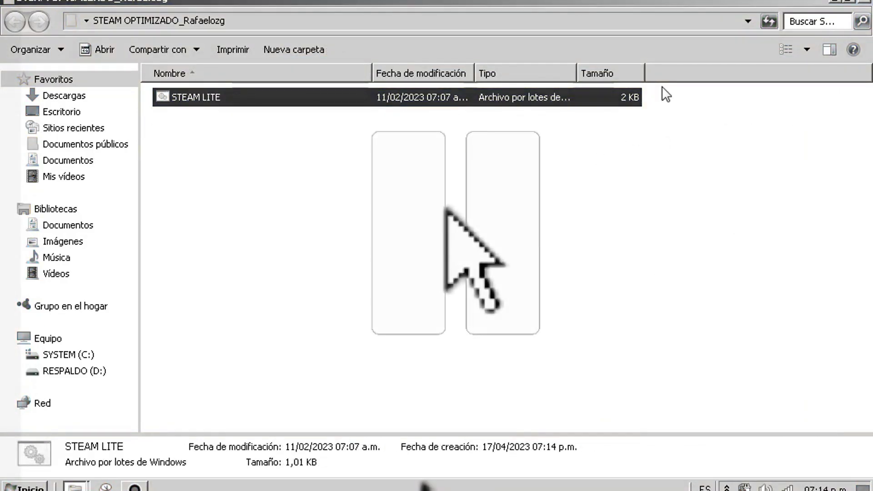
# Place the STEAM LITE batch file on the desktop beside the STEAM OPTIMIZADO archive
pyautogui.doubleClick(342, 99)
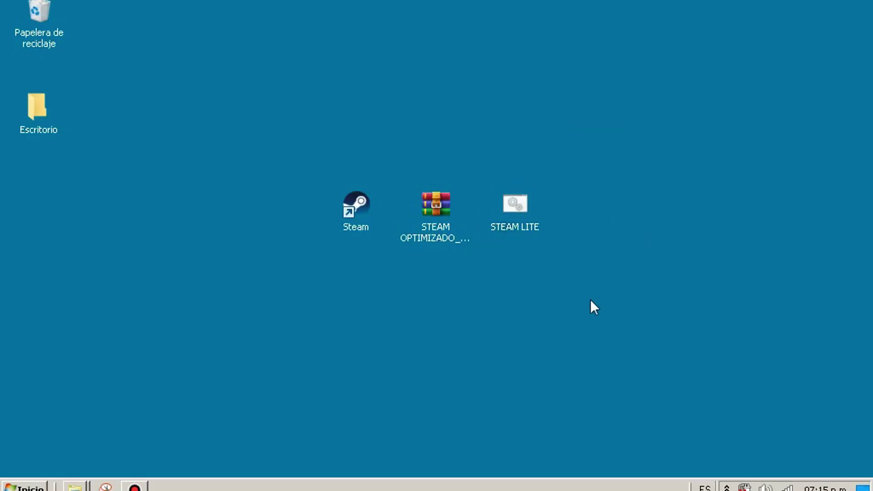
pyautogui.moveTo(558, 318); pyautogui.dragTo(525, 234)
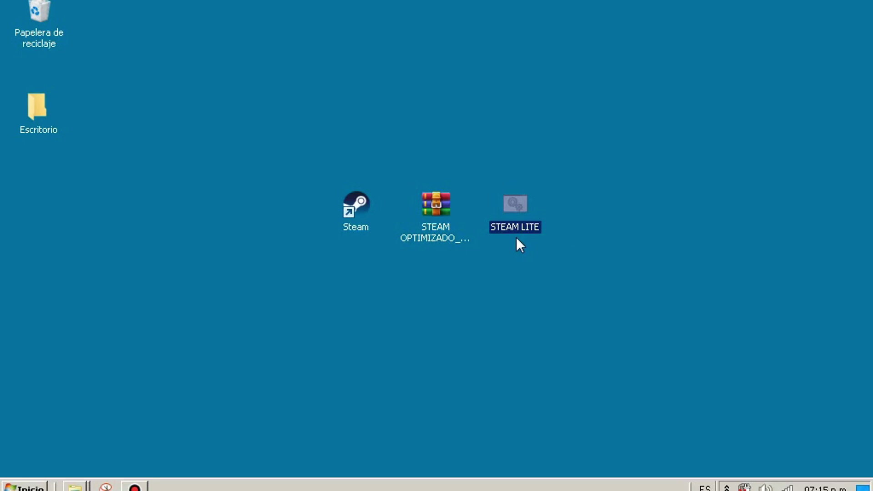
pyautogui.click(559, 238)
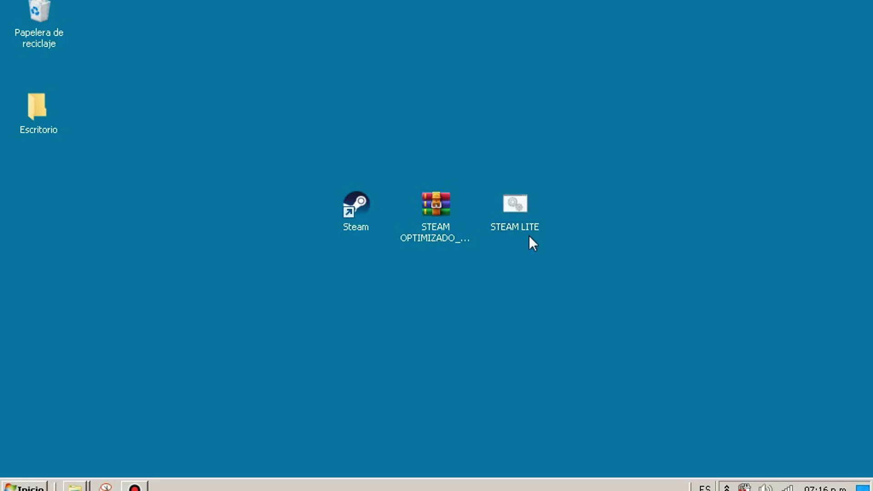
# Move the STEAM LITE batch file from the desktop into the Steam shortcut's file location in Archivos de programa (x86)
pyautogui.rightClick(521, 214)
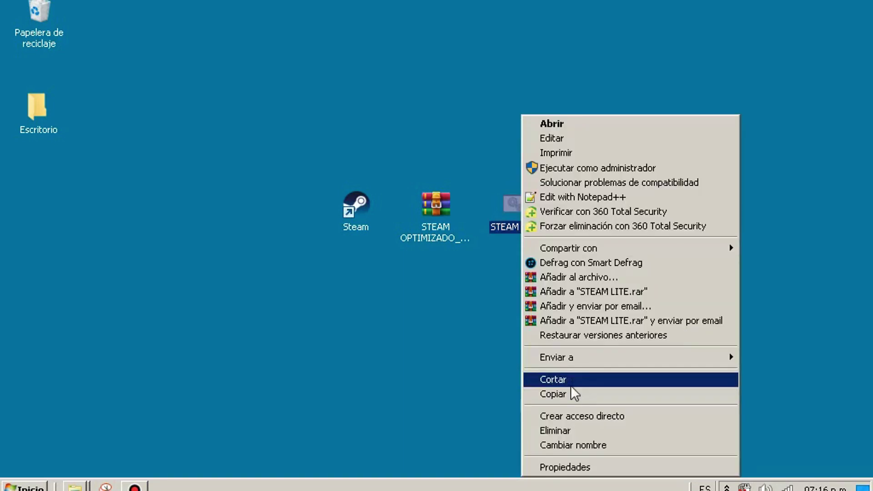
pyautogui.click(571, 386)
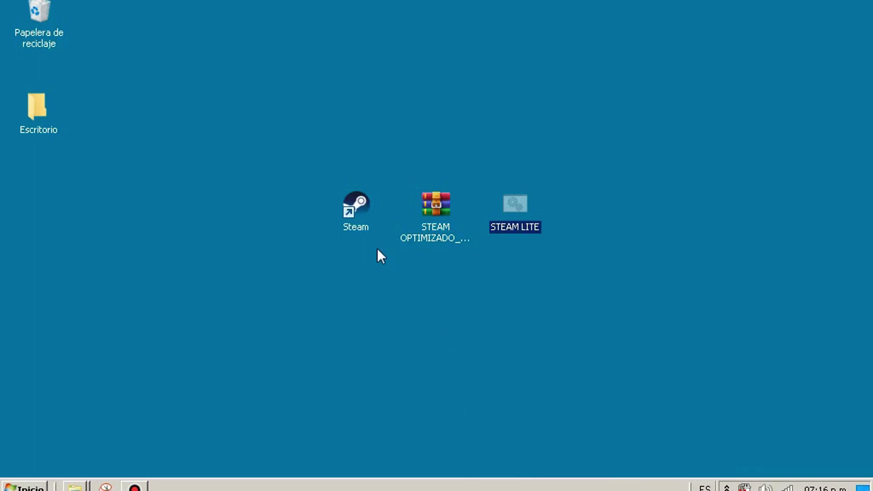
pyautogui.rightClick(354, 217)
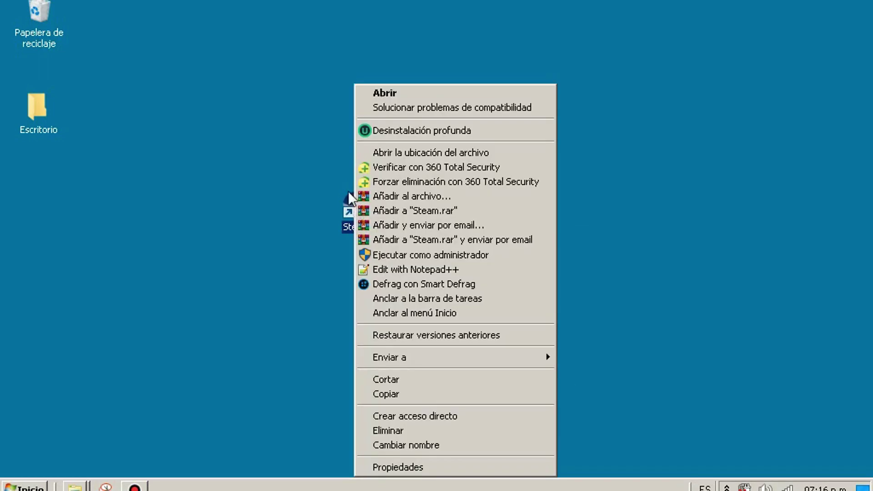
pyautogui.click(444, 154)
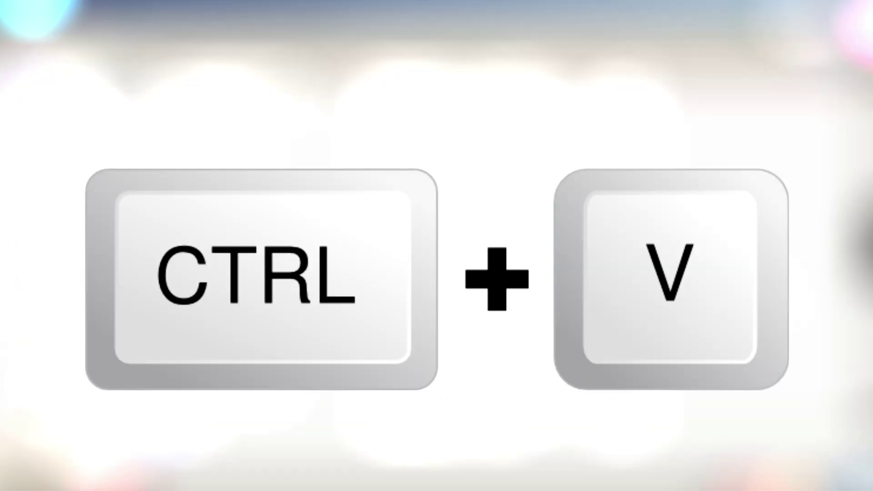
pyautogui.rightClick(763, 292)
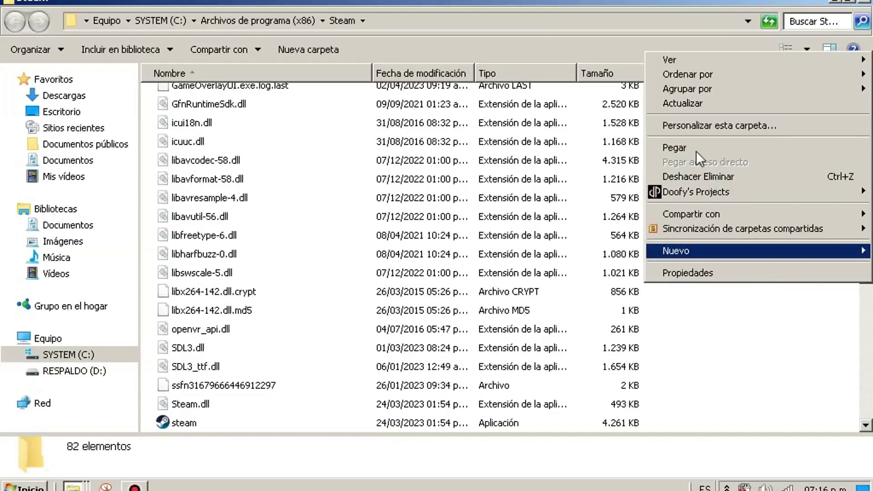
pyautogui.click(695, 150)
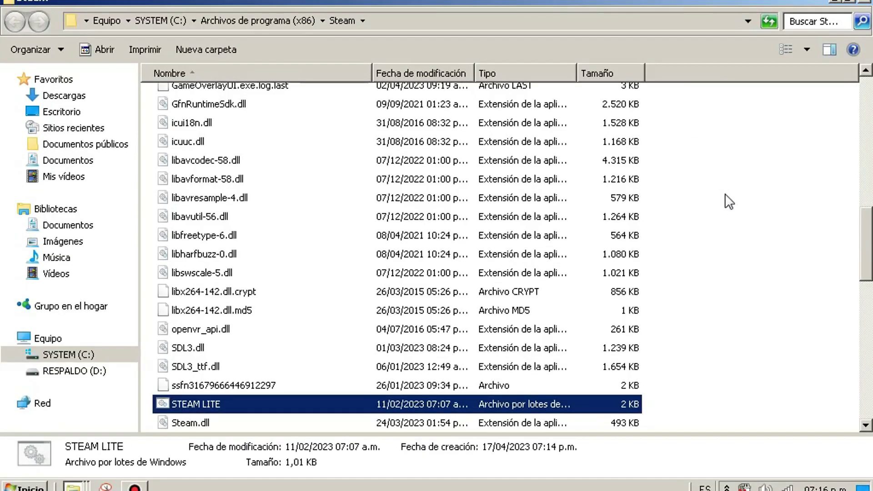
# Create a desktop shortcut for the STEAM LITE batch file, close the folder and place the shortcut beside the Steam shortcut
pyautogui.rightClick(614, 405)
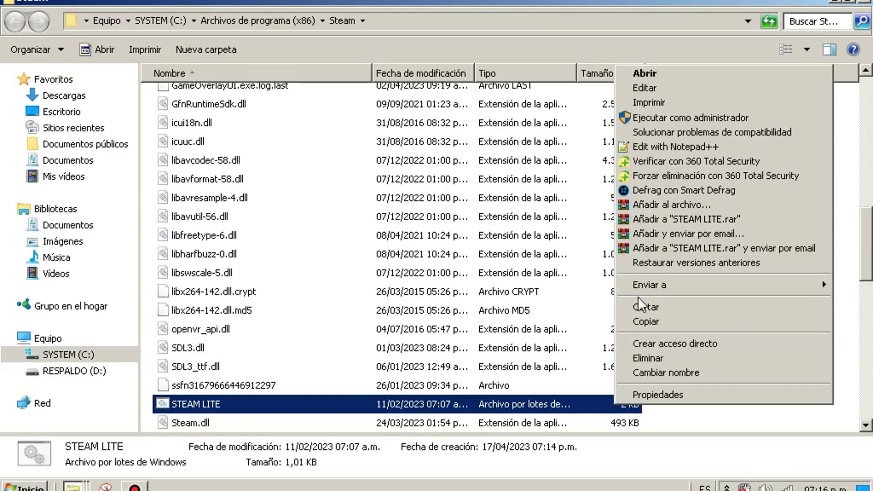
pyautogui.moveTo(648, 284)
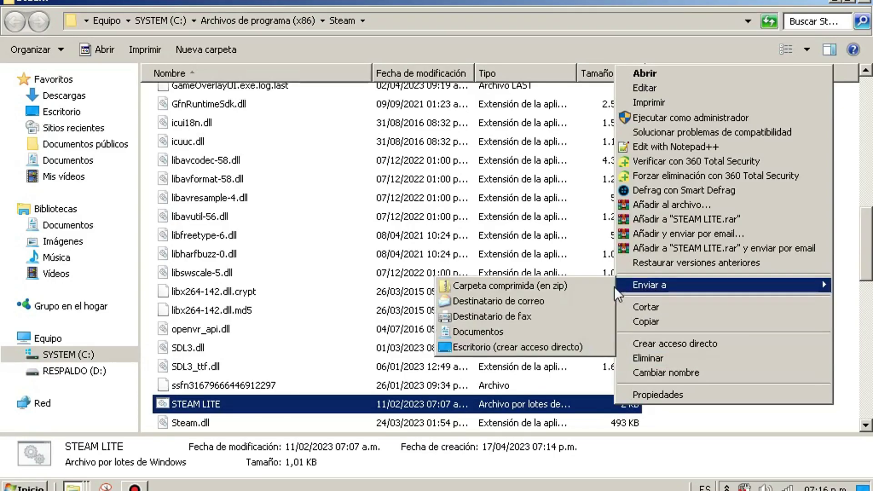
pyautogui.click(548, 353)
pyautogui.click(834, 1)
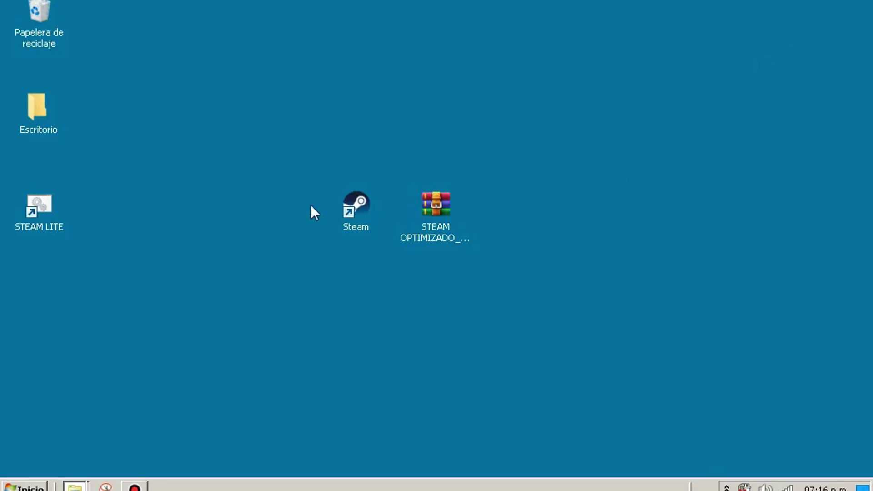
pyautogui.moveTo(274, 201); pyautogui.dragTo(275, 202)
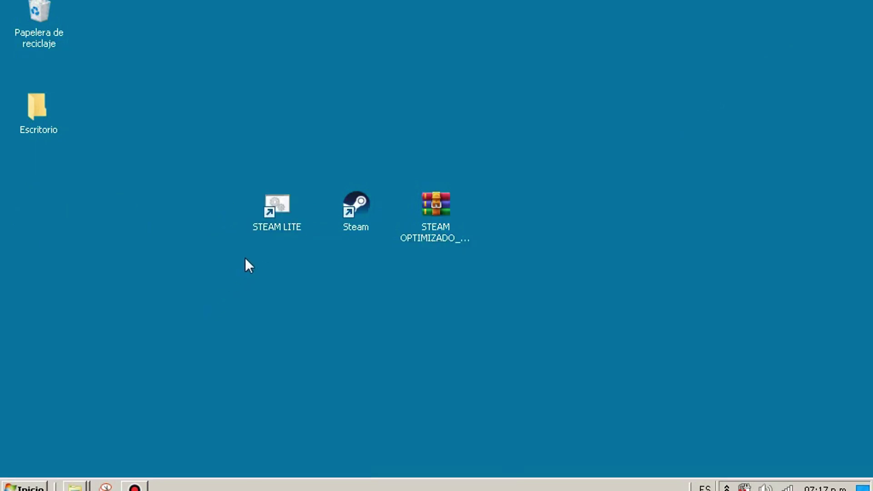
# Open the STEAM LITE shortcut's properties and start browsing for a different icon file
pyautogui.moveTo(223, 253); pyautogui.dragTo(308, 148)
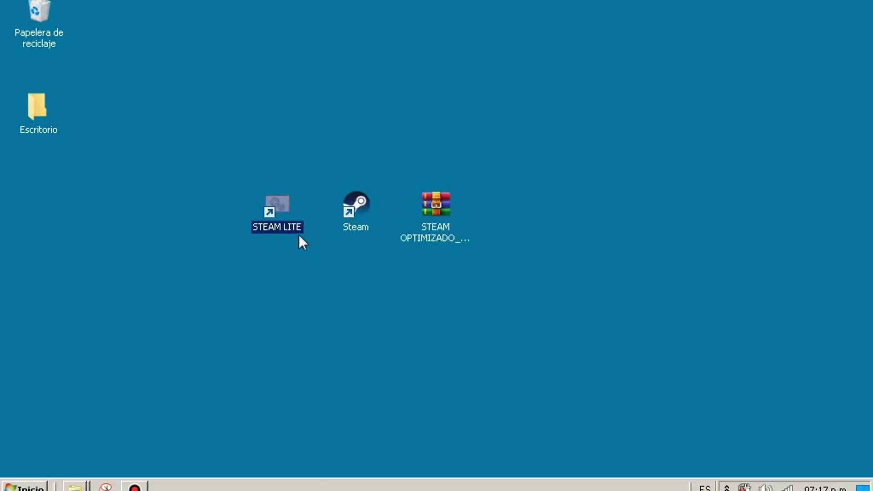
pyautogui.rightClick(279, 222)
pyautogui.click(326, 471)
pyautogui.click(422, 329)
pyautogui.click(567, 253)
pyautogui.click(542, 153)
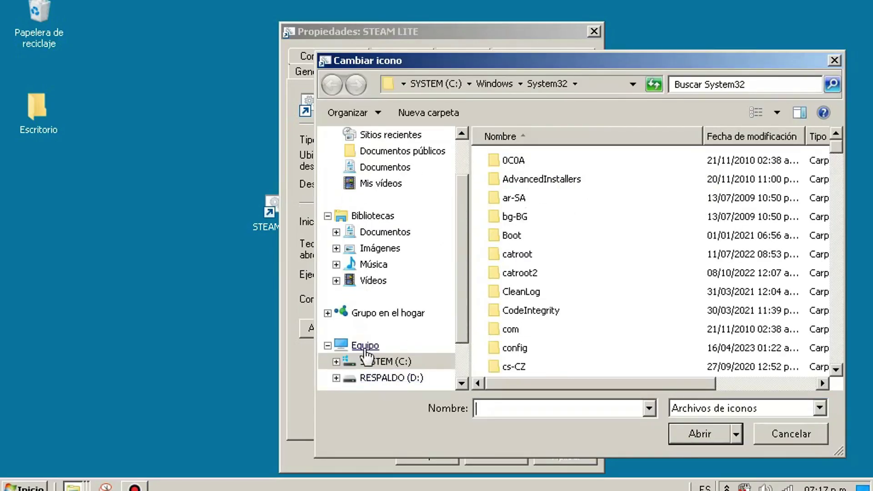
# Browse to the Steam folder inside Archivos de programa (x86) on SYSTEM (C:)
pyautogui.click(386, 362)
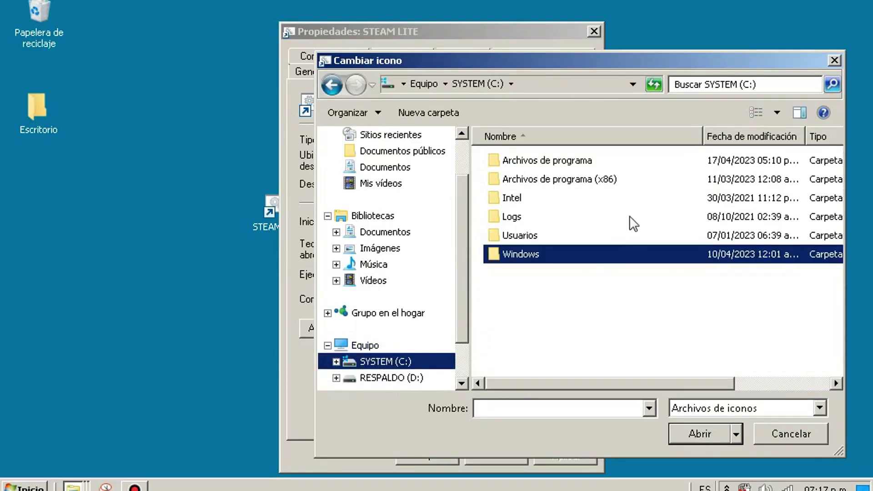
pyautogui.doubleClick(577, 181)
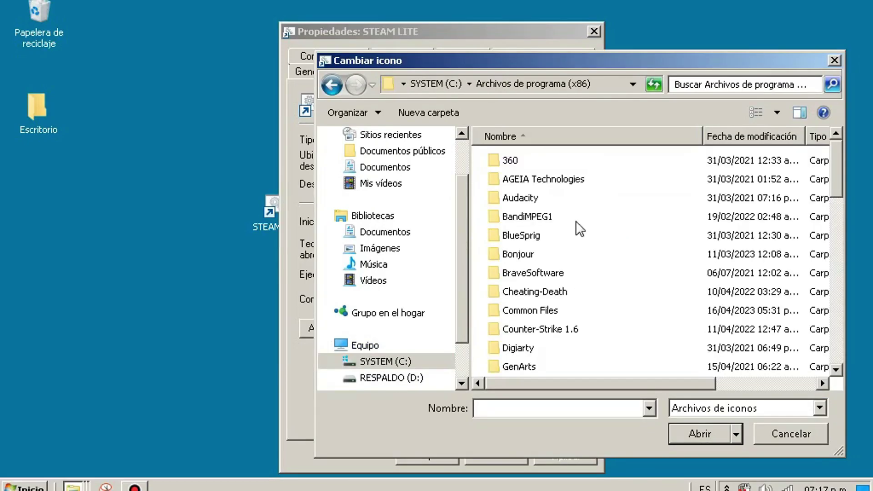
pyautogui.scroll(-3, 568, 254)
pyautogui.scroll(-5, 568, 254)
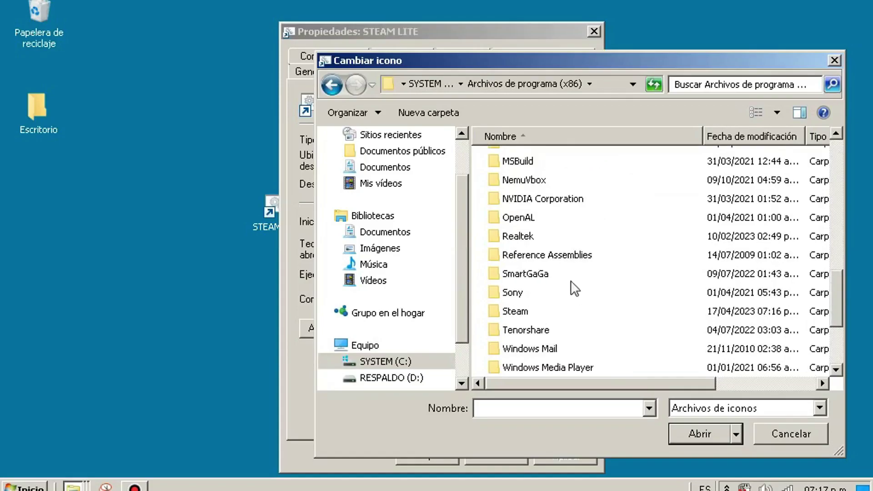
pyautogui.click(526, 312)
pyautogui.doubleClick(527, 312)
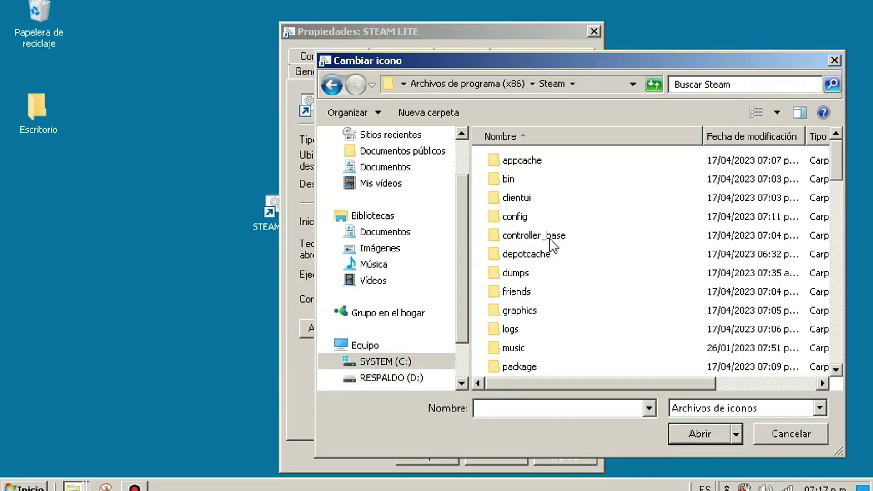
# Load the icons of the steam application and apply the first one to the STEAM LITE shortcut
pyautogui.scroll(-9, 551, 241)
pyautogui.scroll(2, 550, 239)
pyautogui.scroll(-4, 501, 246)
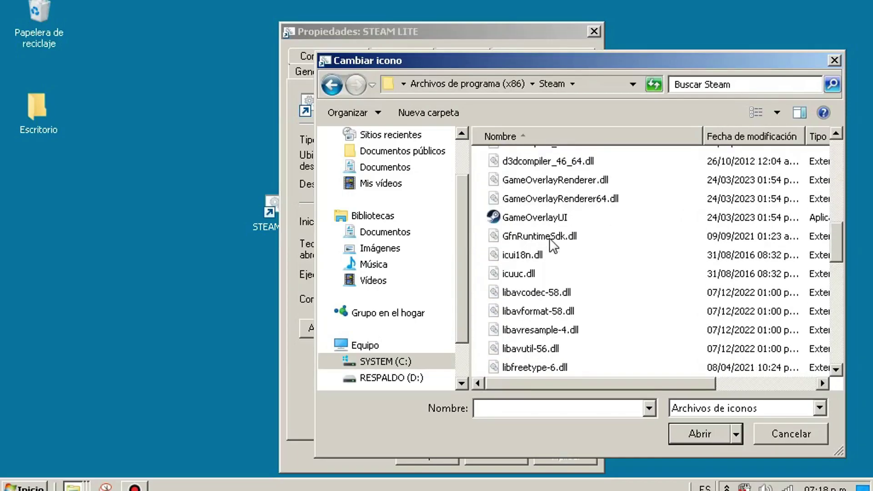
pyautogui.click(520, 338)
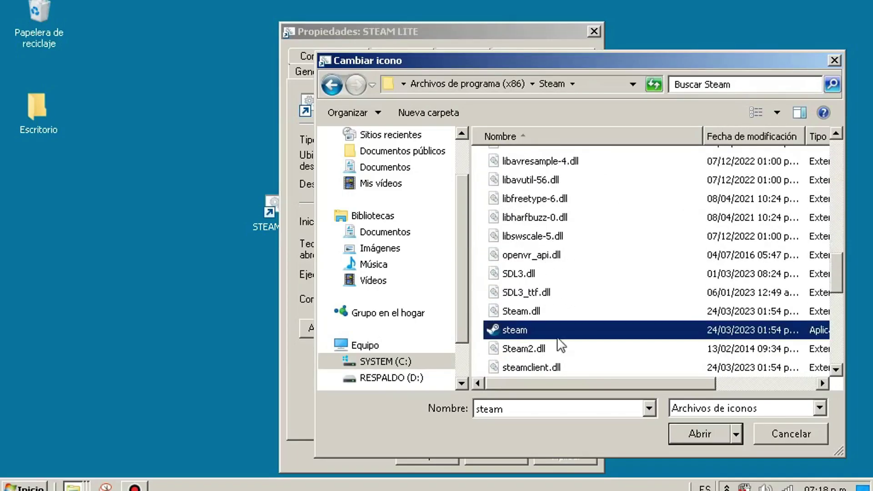
pyautogui.click(709, 437)
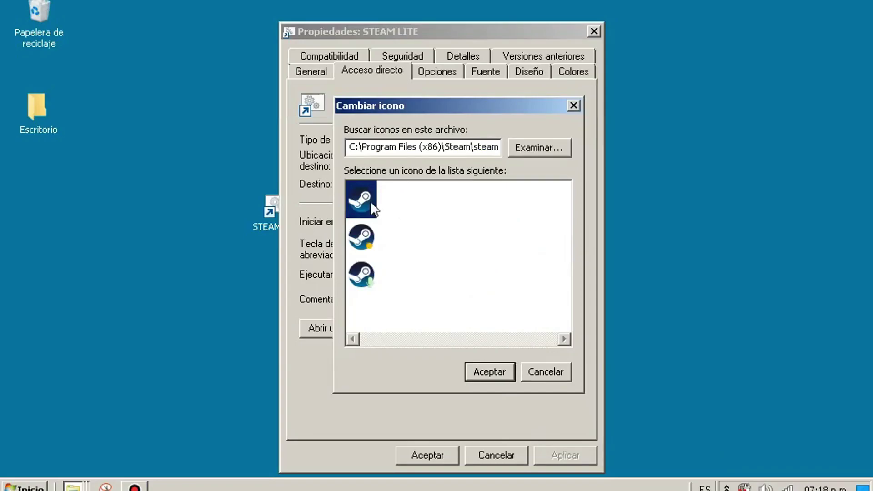
pyautogui.click(495, 376)
pyautogui.click(587, 454)
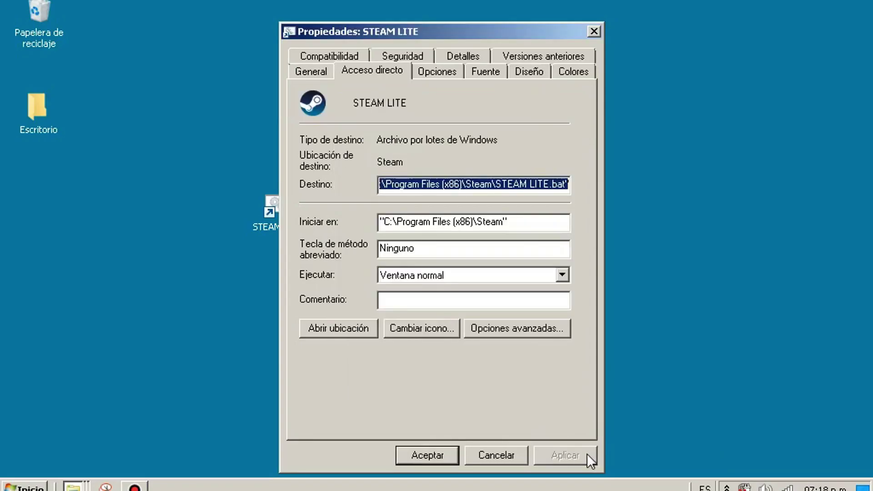
pyautogui.click(428, 455)
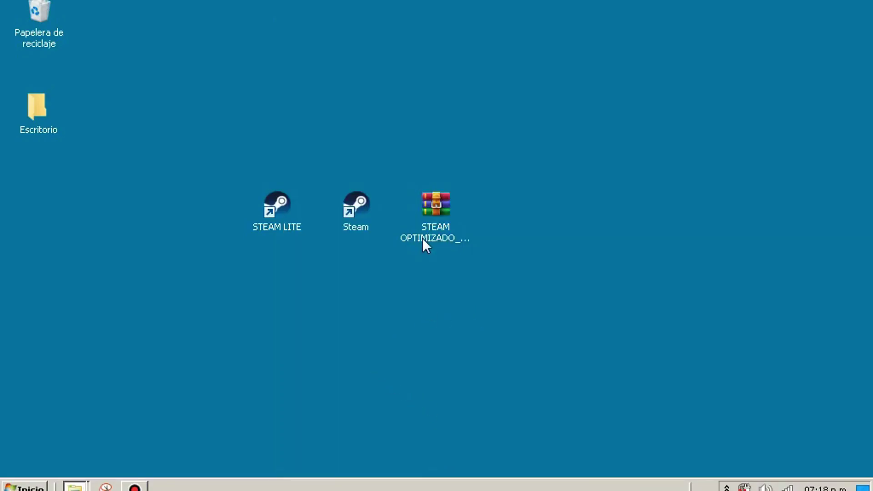
pyautogui.moveTo(347, 246); pyautogui.dragTo(291, 227)
pyautogui.moveTo(378, 304); pyautogui.dragTo(326, 141)
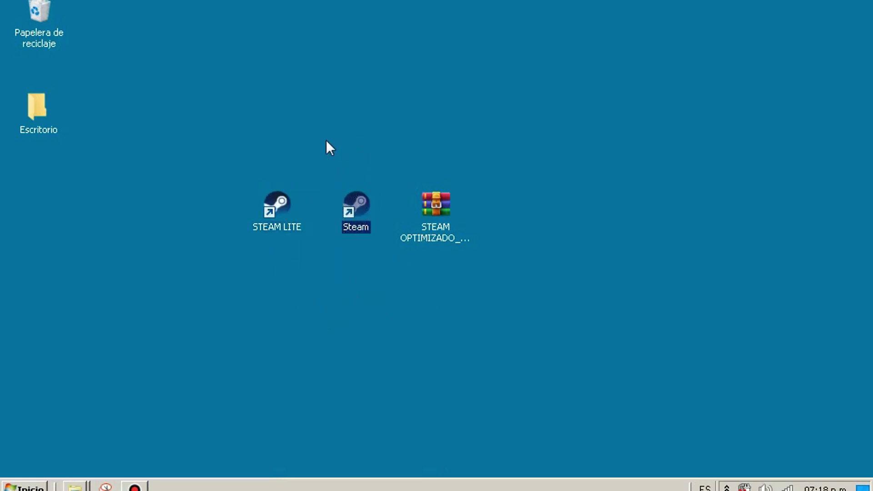
pyautogui.moveTo(181, 303); pyautogui.dragTo(310, 139)
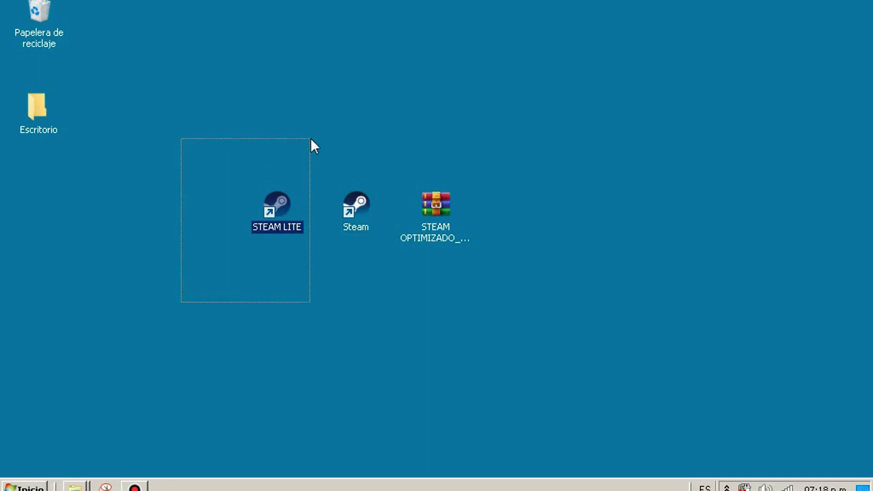
pyautogui.moveTo(311, 139); pyautogui.dragTo(310, 138)
pyautogui.moveTo(209, 266); pyautogui.dragTo(381, 106)
pyautogui.click(277, 290)
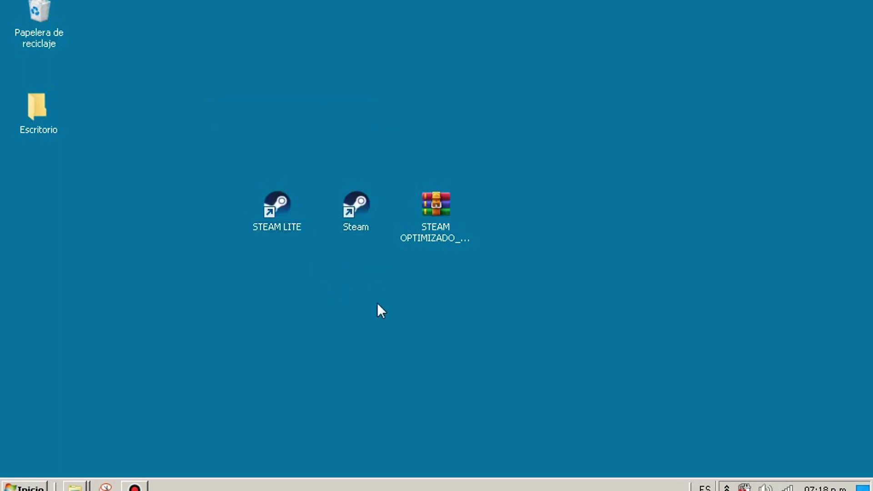
pyautogui.moveTo(368, 294); pyautogui.dragTo(358, 157)
pyautogui.moveTo(668, 3)
pyautogui.mouseDown()
pyautogui.moveTo(651, 2)
pyautogui.moveTo(673, 3)
pyautogui.mouseUp()
pyautogui.click(673, 2)
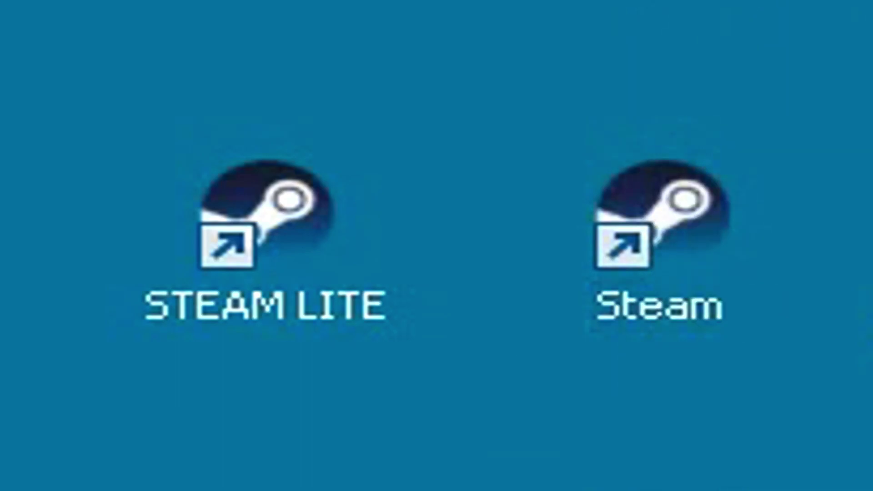
pyautogui.moveTo(236, 360); pyautogui.dragTo(454, 4)
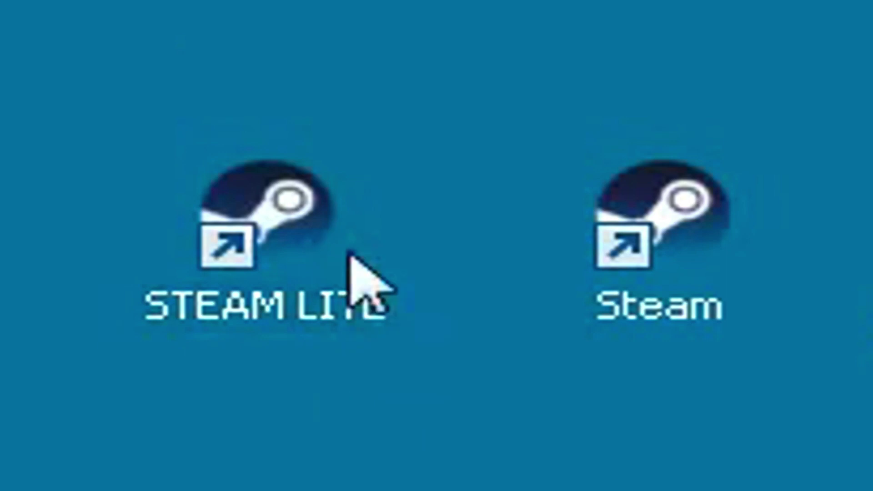
# Launch Steam through the STEAM LITE shortcut and open the Windows Task Manager to inspect the running processes
pyautogui.doubleClick(276, 303)
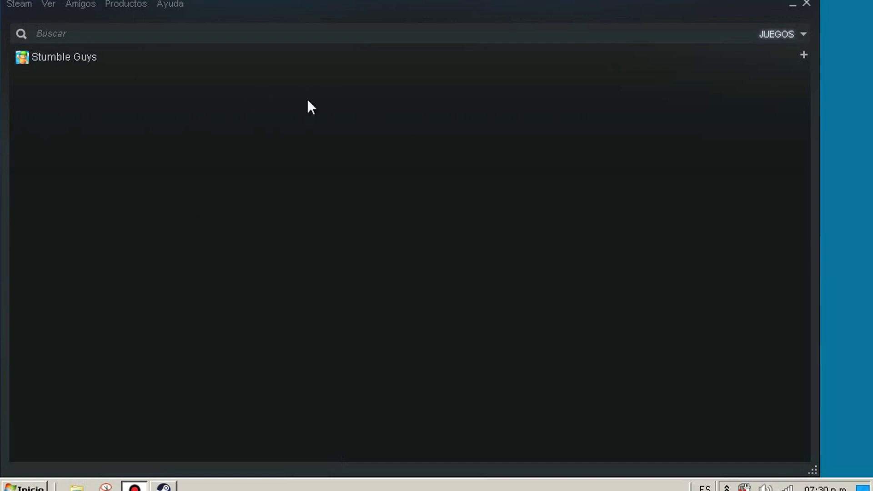
pyautogui.rightClick(419, 489)
pyautogui.click(514, 445)
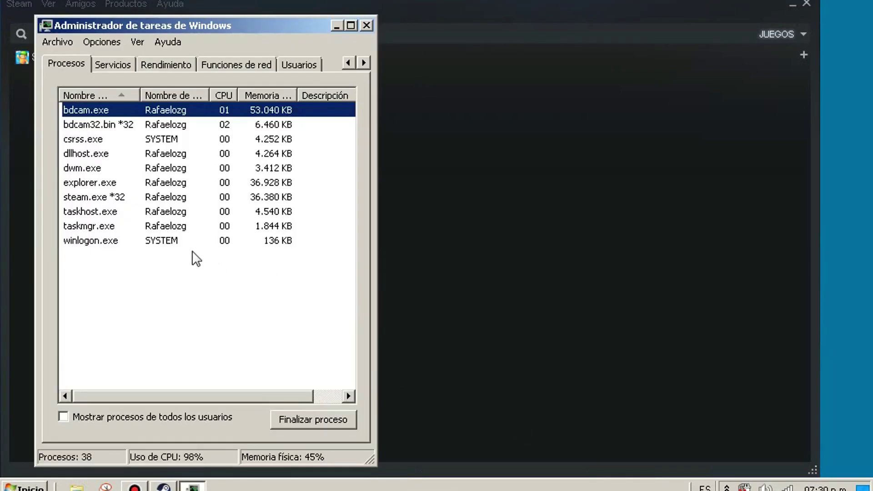